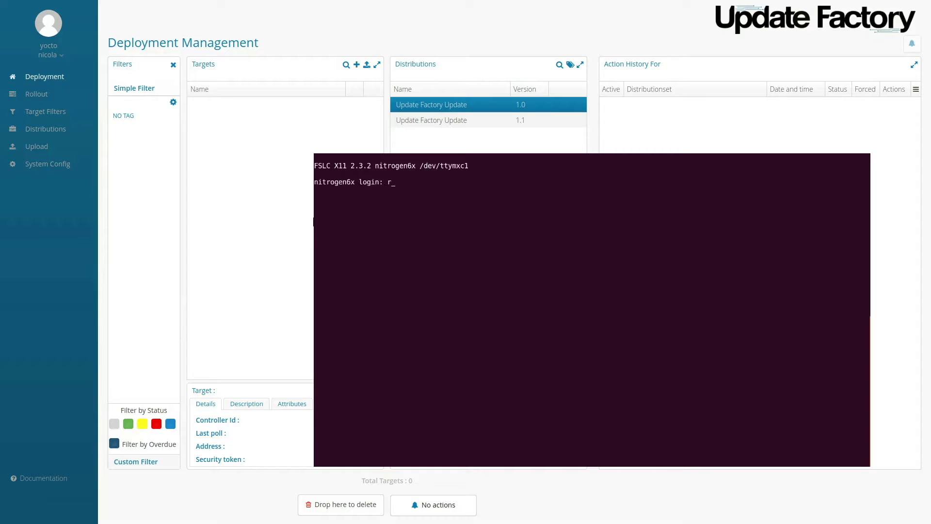
{"action": "type", "text": "oot"}
Log in as root, run updatefactoryinfo, and confirm OS_VERSION.txt reads 1.0
{"action": "key", "text": "Return"}
{"action": "type", "text": "updatefactoryinfo"}
{"action": "key", "text": "Return"}
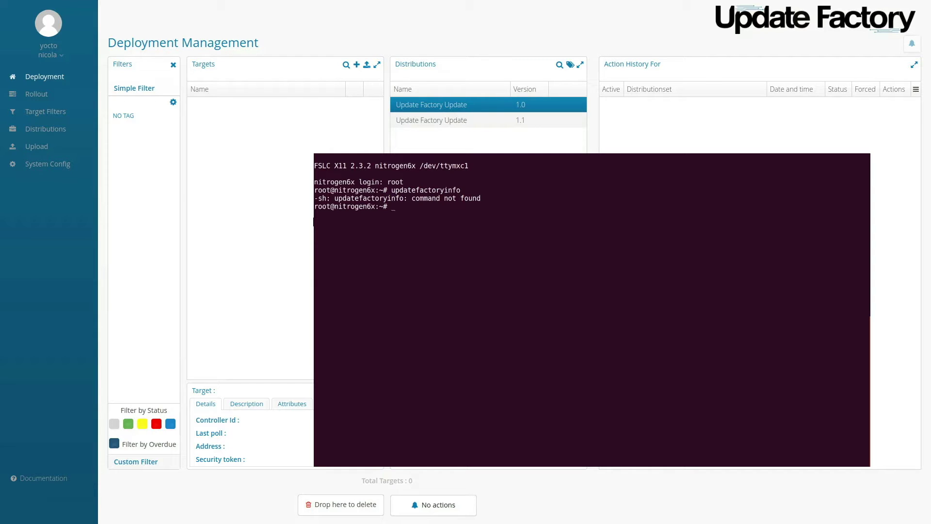
{"action": "type", "text": "cat OS_VERSION.txt"}
{"action": "key", "text": "Return"}
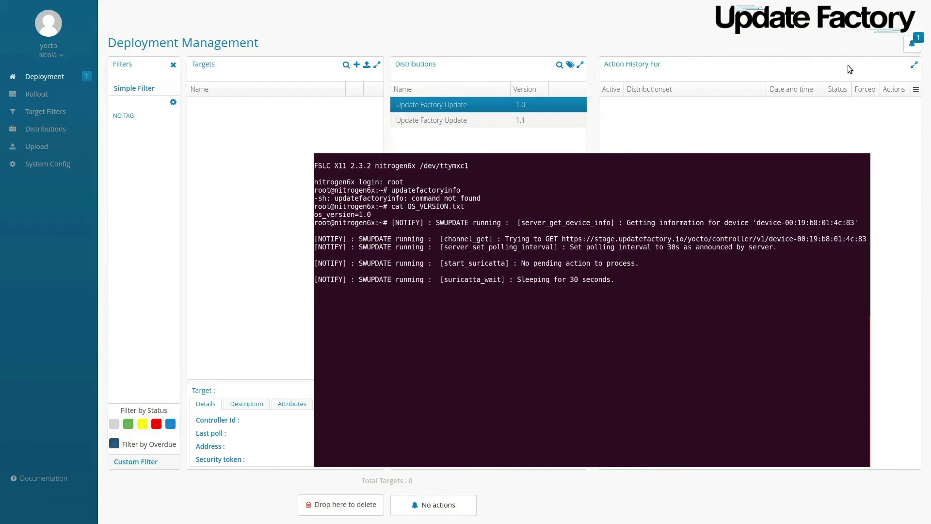
Assign Update Factory Update 1.1 to the new device target as a Forced action
{"action": "left_click", "coordinate": [908, 48]}
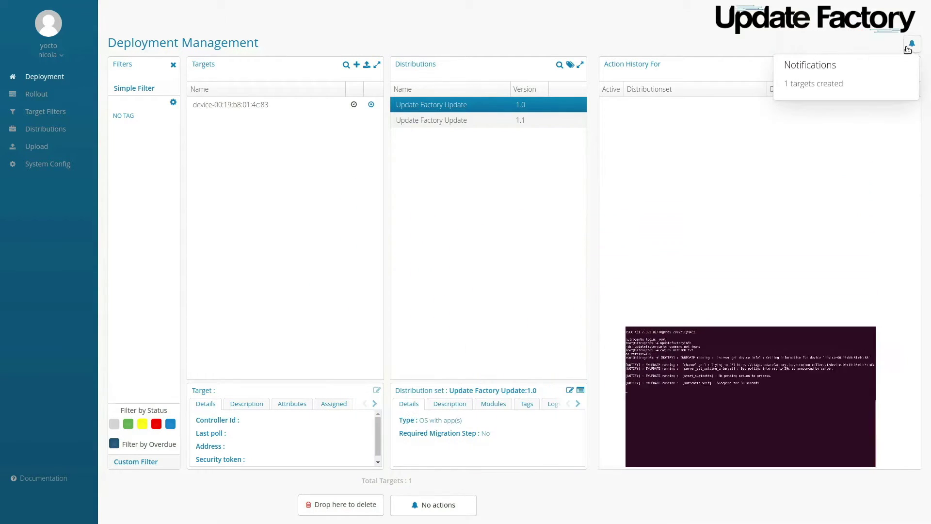
{"action": "left_click", "coordinate": [225, 105]}
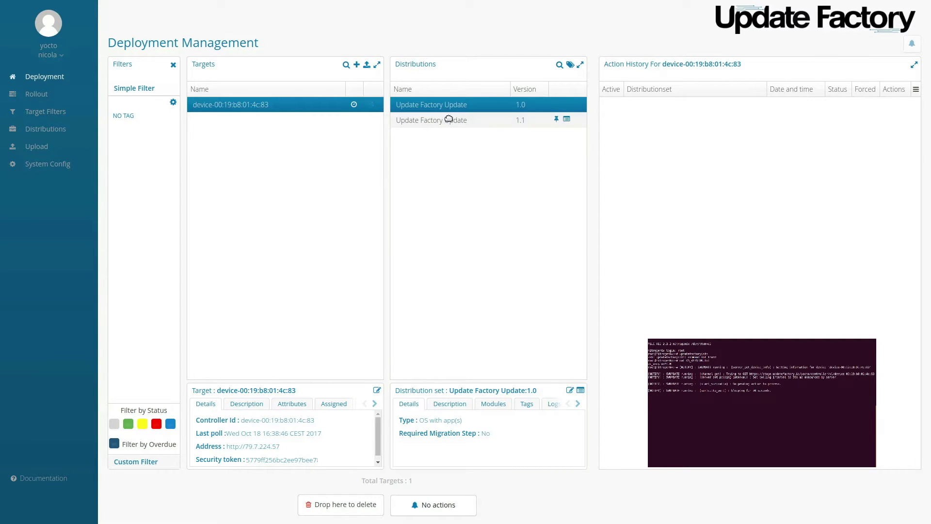
{"action": "left_click_drag", "start_coordinate": [449, 120], "coordinate": [250, 109]}
{"action": "left_click", "coordinate": [439, 506]}
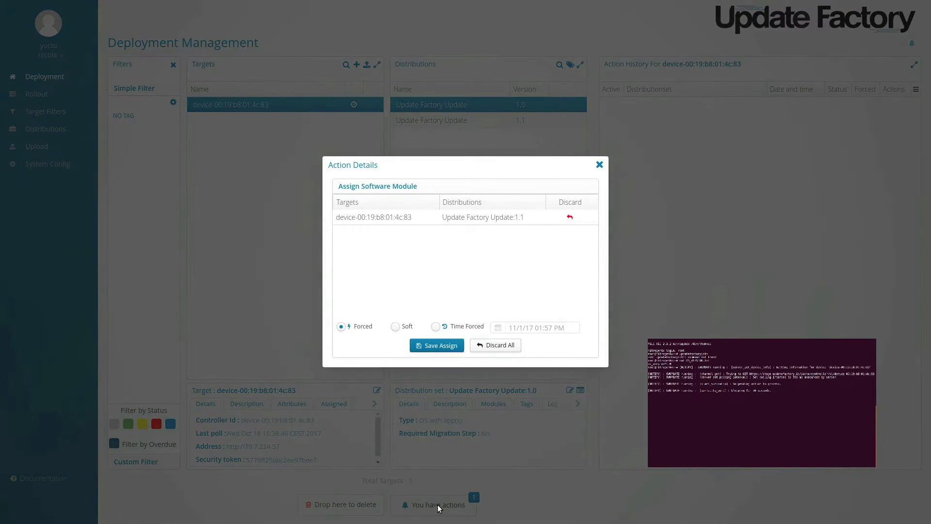
{"action": "left_click", "coordinate": [434, 345]}
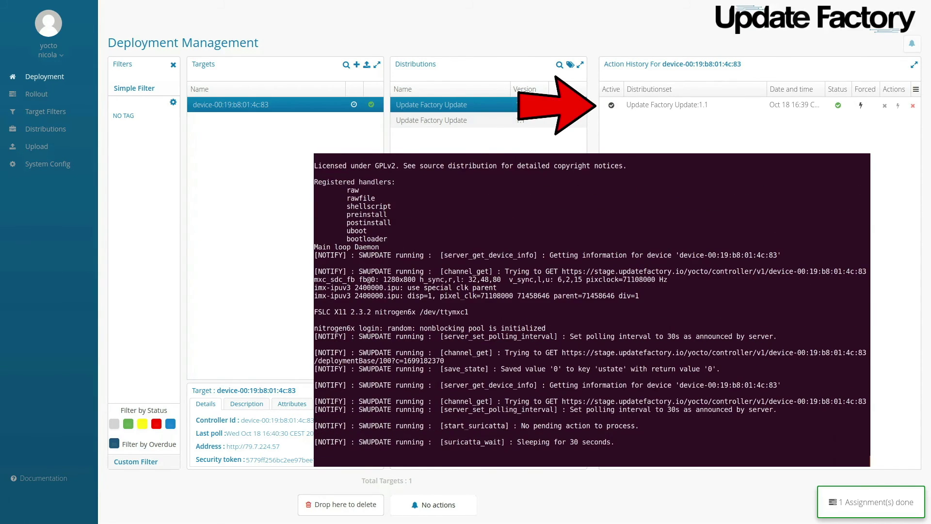
{"action": "type", "text": "root"}
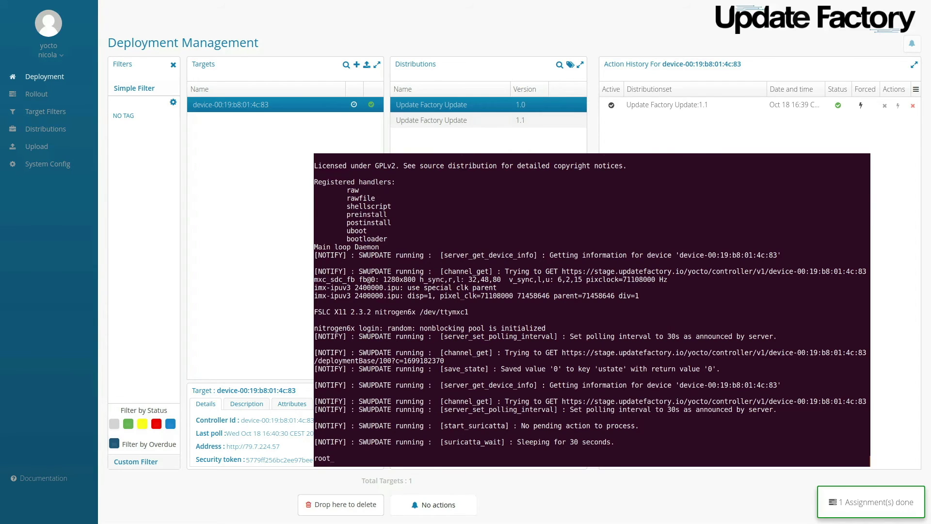
Log in as root and confirm tenant 'yocto' and os_version=1.1 on the device
{"action": "key", "text": "Return"}
{"action": "key", "text": "Return"}
{"action": "key", "text": "Return"}
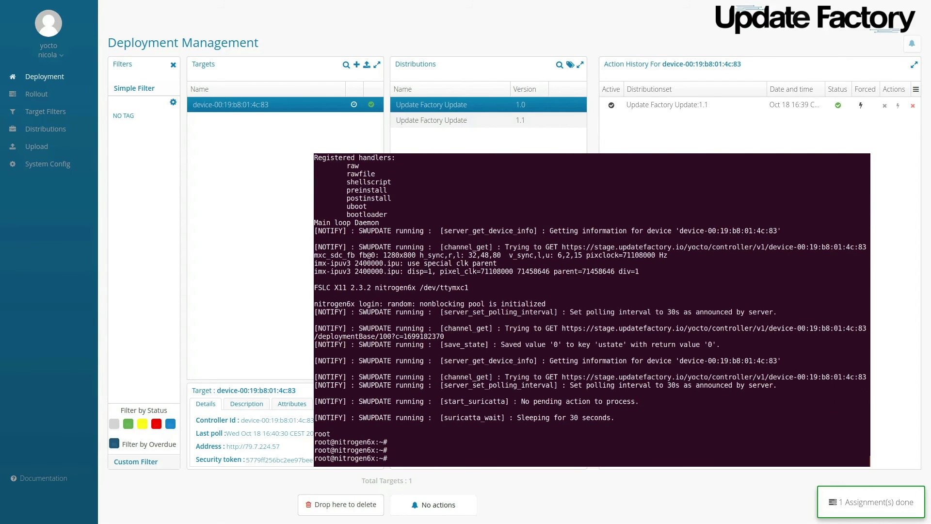
{"action": "type", "text": "updatefactoryinfo"}
{"action": "key", "text": "Return"}
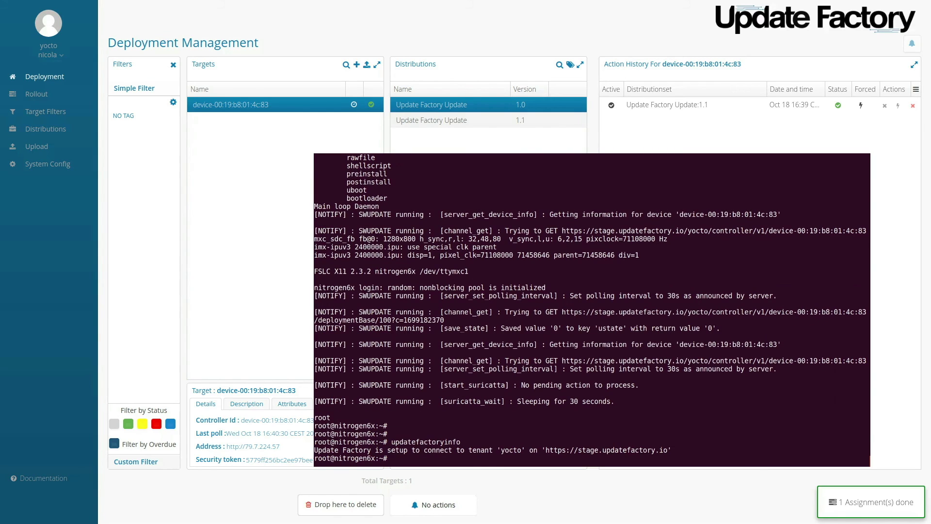
{"action": "type", "text": "cat OS_VERSION.txt"}
{"action": "key", "text": "Return"}
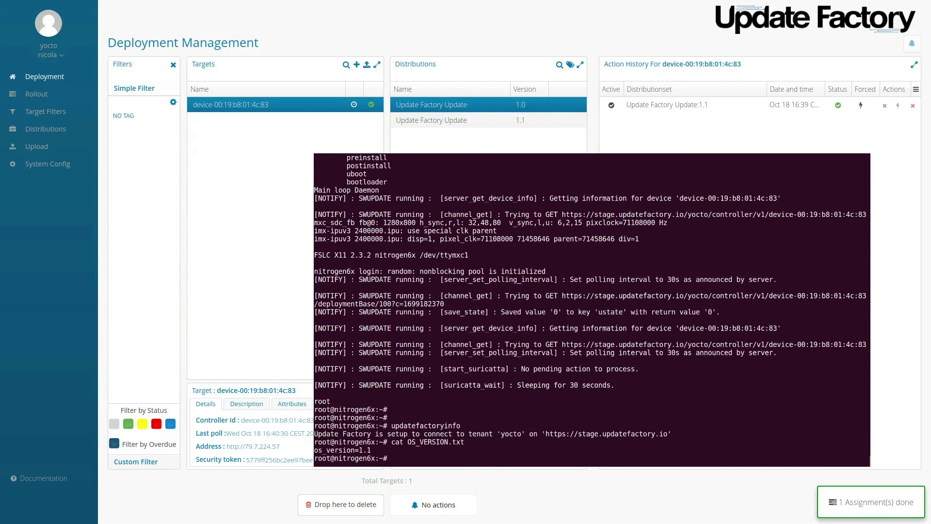